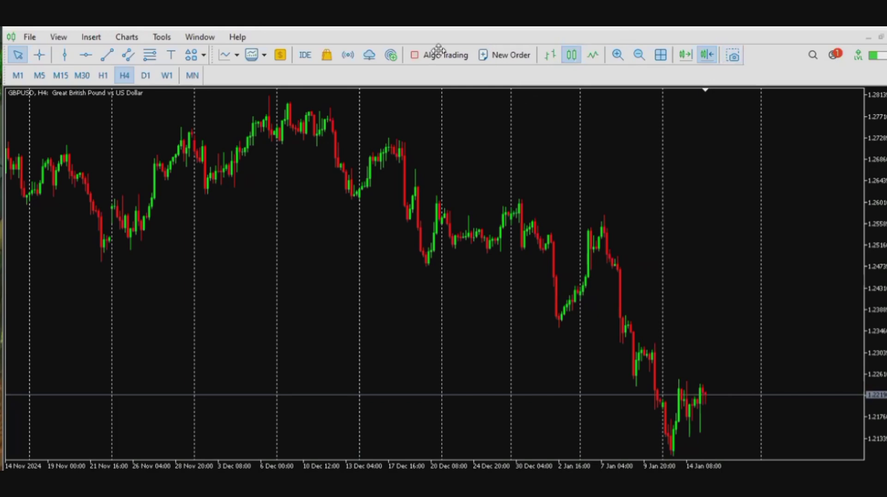
Open the indicator folder on the Desktop in a new File Explorer window.
{"action": "key", "text": "super+e"}
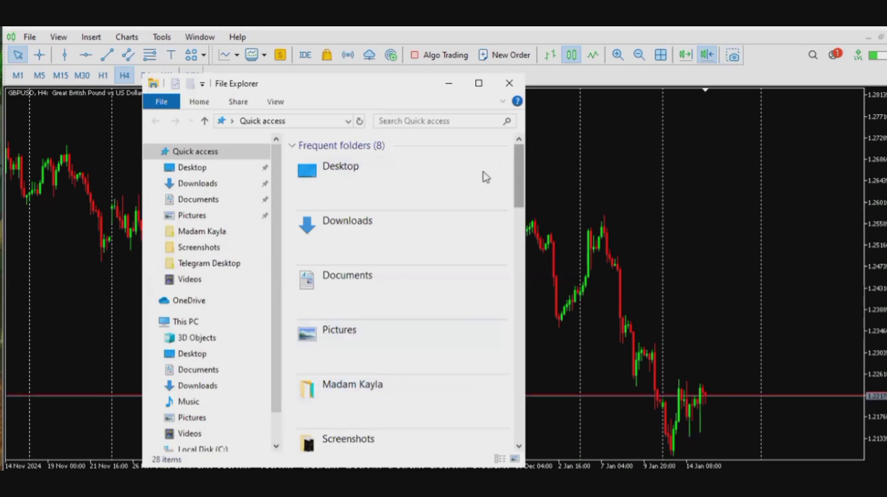
{"action": "left_click", "coordinate": [365, 191]}
{"action": "double_click", "coordinate": [365, 191]}
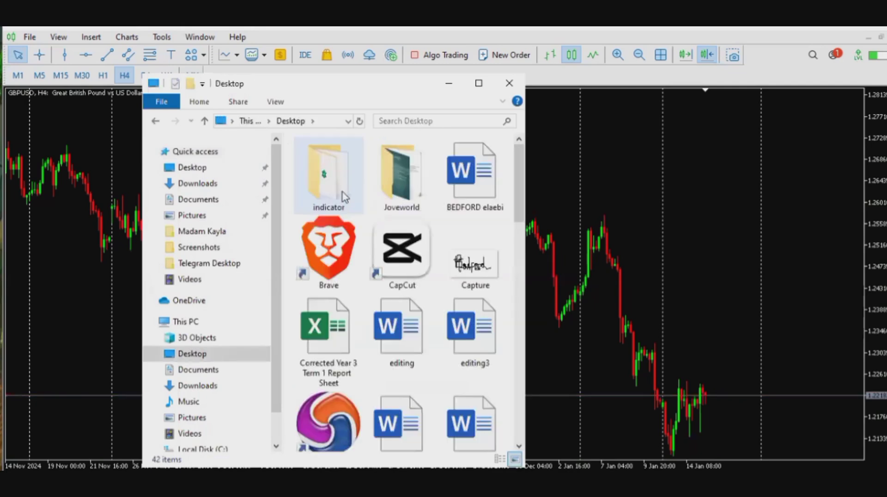
{"action": "left_click", "coordinate": [344, 196]}
{"action": "double_click", "coordinate": [344, 196]}
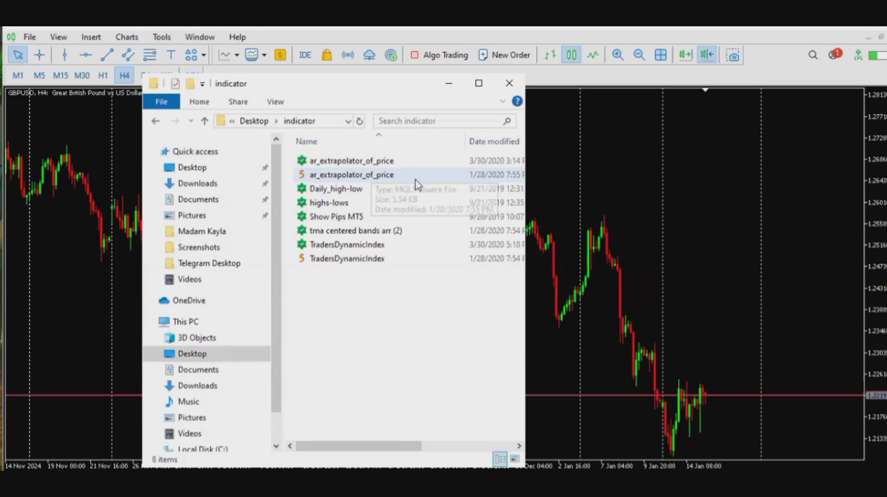
Minimize the indicator folder and open MetaTrader 5's data folder from the File menu.
{"action": "left_click", "coordinate": [568, 188]}
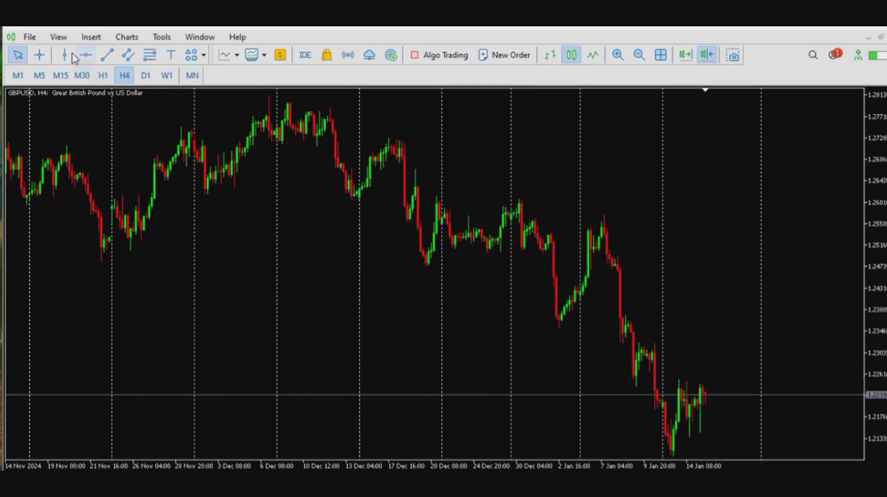
{"action": "left_click", "coordinate": [30, 37]}
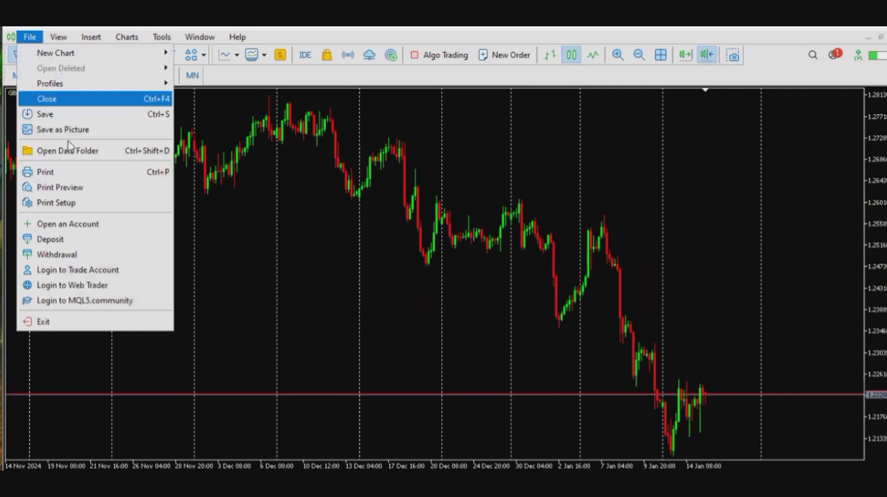
{"action": "left_click", "coordinate": [78, 152]}
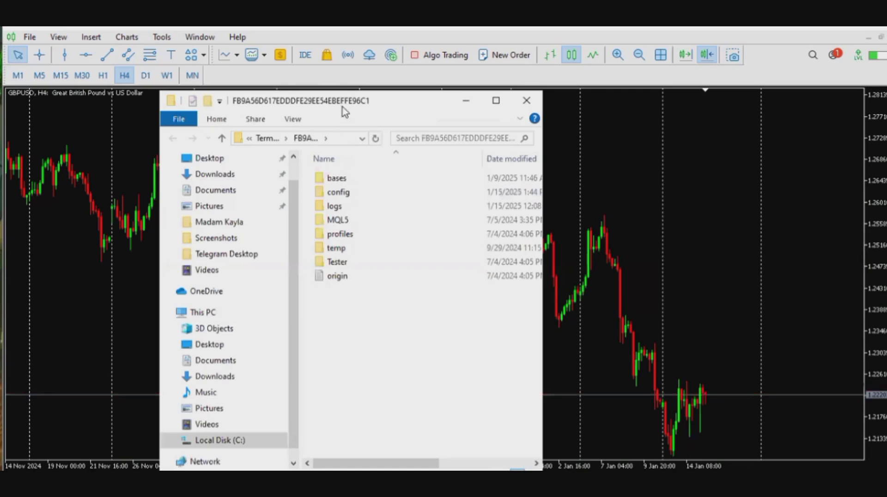
Shift the data folder window left and browse into MQL5 > Indicators.
{"action": "left_click_drag", "start_coordinate": [344, 107], "coordinate": [271, 99]}
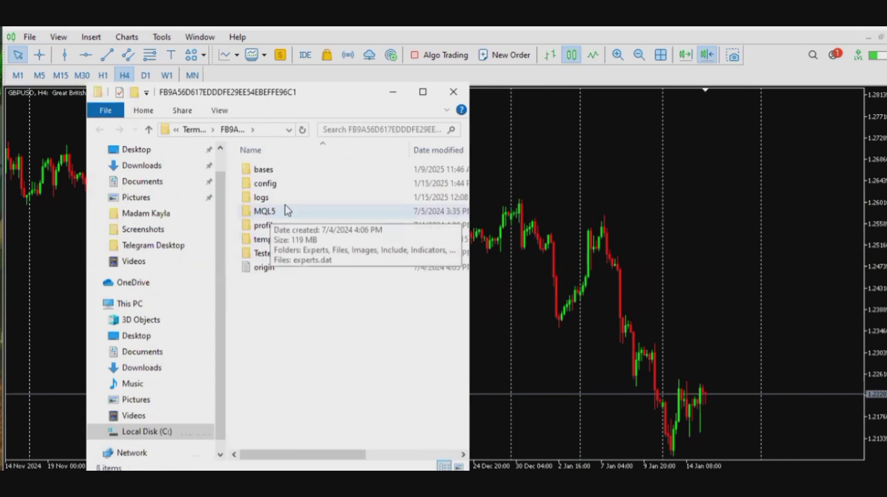
{"action": "double_click", "coordinate": [276, 212]}
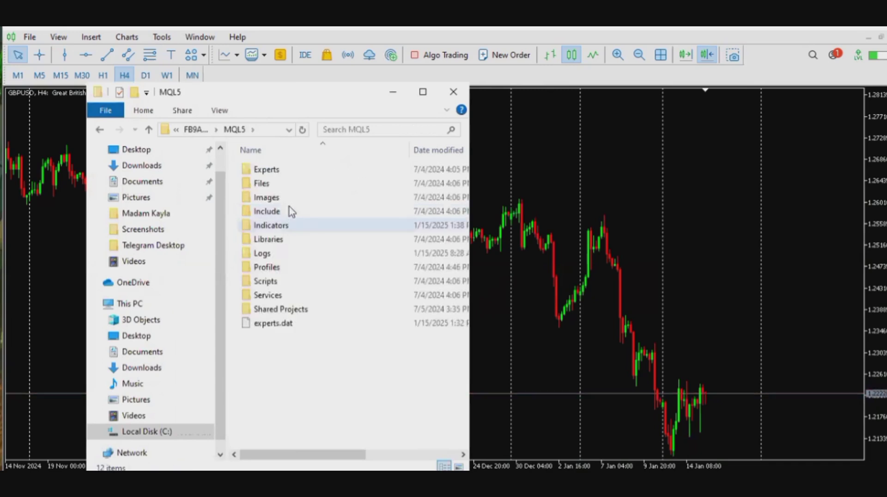
{"action": "double_click", "coordinate": [283, 227]}
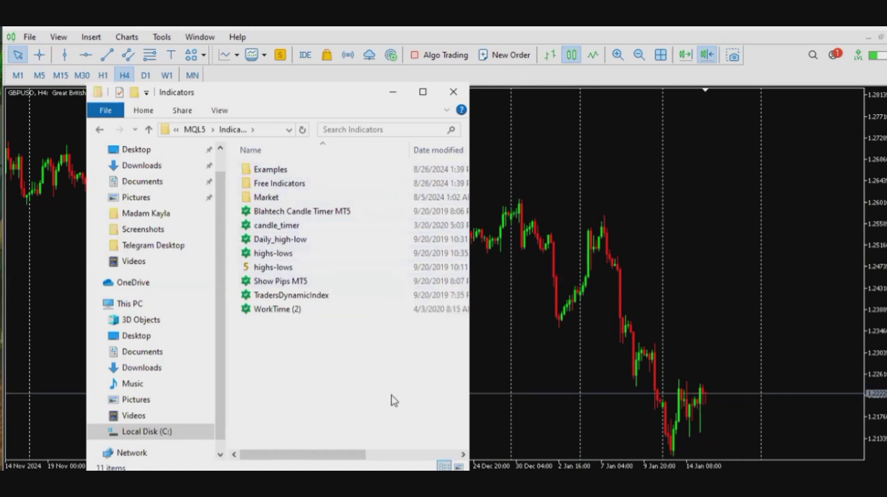
{"action": "mouse_move", "coordinate": [298, 480]}
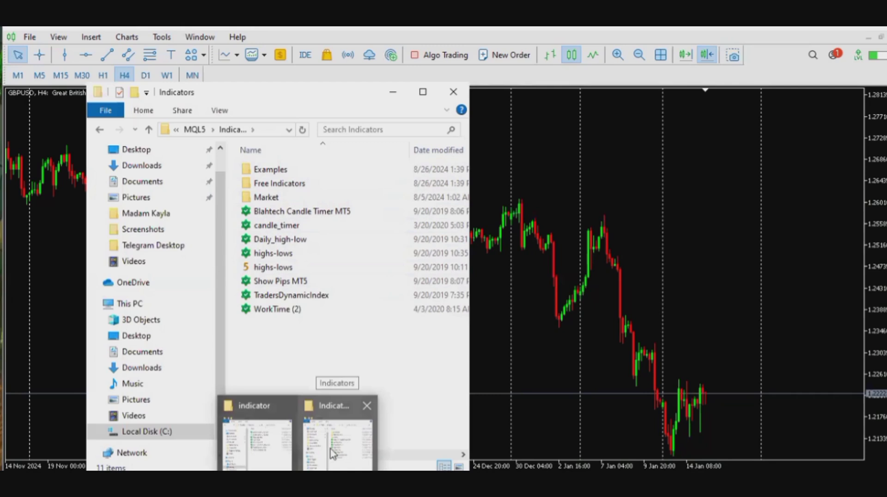
Arrange the Desktop indicator window beside the MQL5 Indicators window.
{"action": "left_click", "coordinate": [332, 452]}
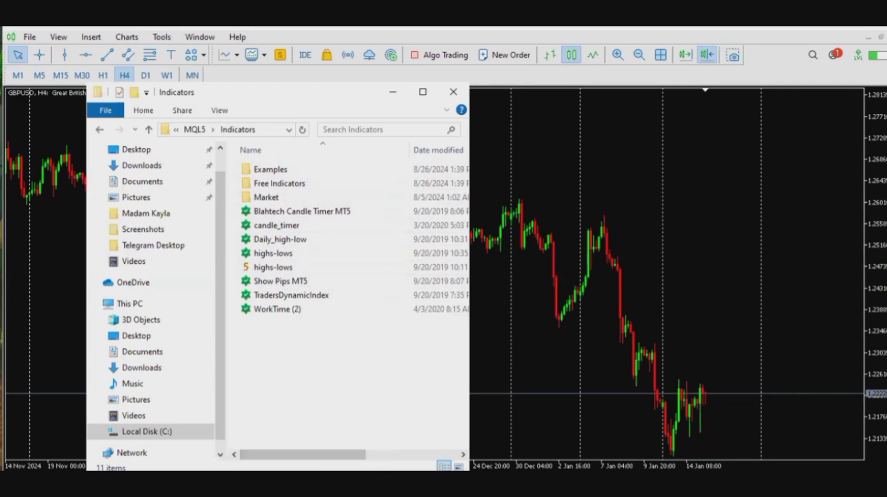
{"action": "mouse_move", "coordinate": [298, 480]}
{"action": "left_click", "coordinate": [276, 458]}
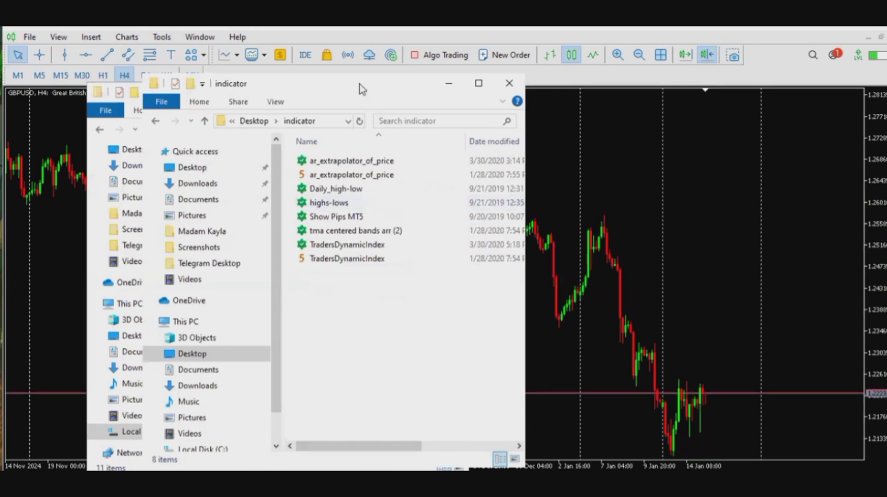
{"action": "left_click_drag", "start_coordinate": [362, 89], "coordinate": [667, 93]}
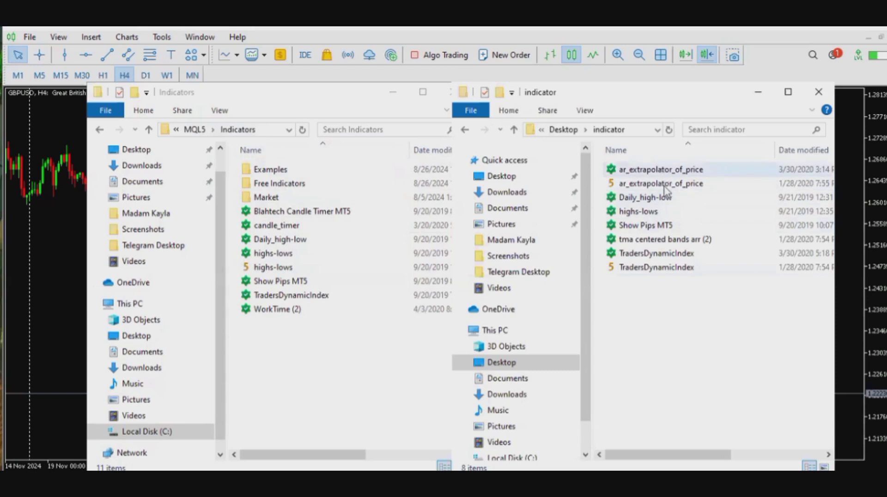
Drag the ar_extrapolator_of_price source file into Indicators, then minimize the Desktop window.
{"action": "left_click_drag", "start_coordinate": [663, 189], "coordinate": [256, 352]}
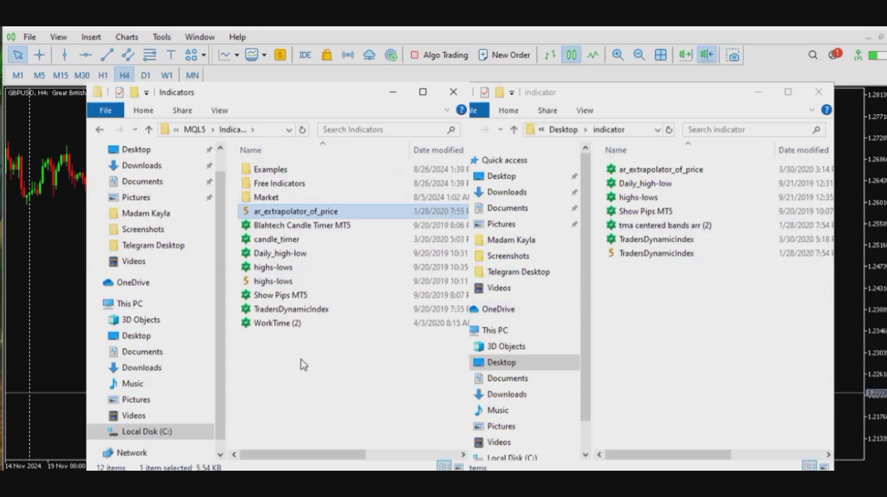
{"action": "left_click", "coordinate": [392, 370]}
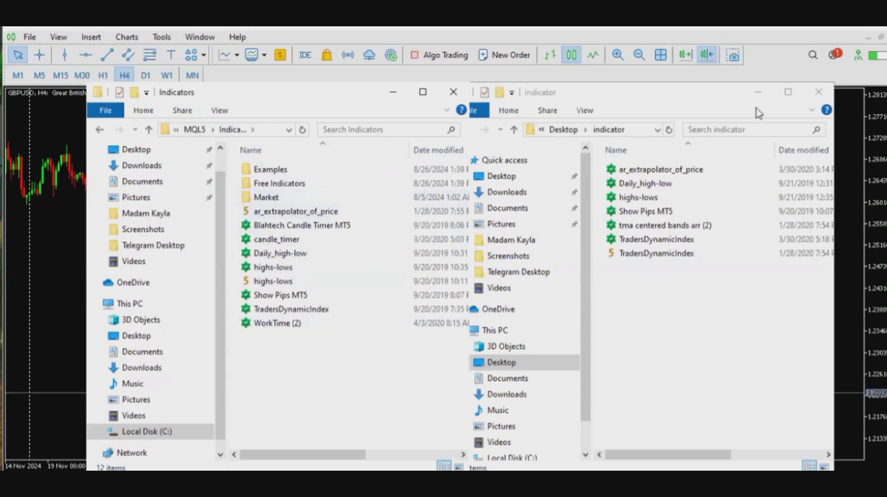
{"action": "left_click", "coordinate": [759, 92]}
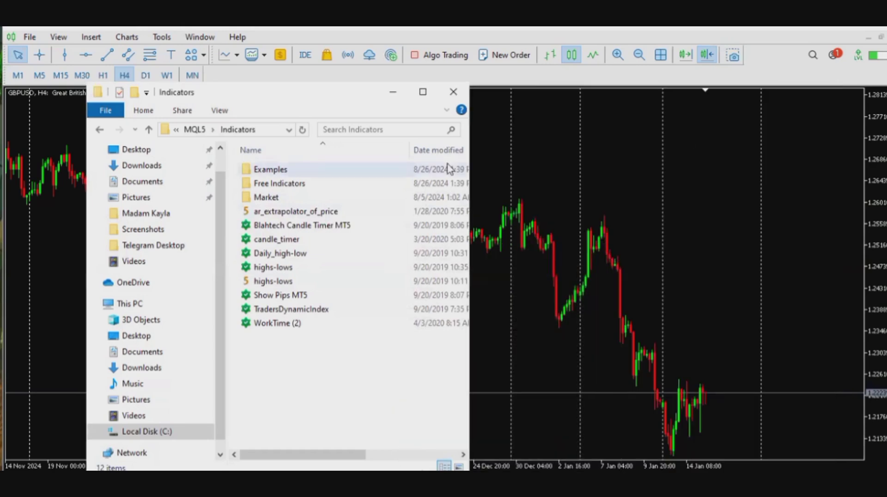
Minimize Explorer and show Insert > Indicators > Custom over the GBPUSD chart.
{"action": "left_click", "coordinate": [393, 92]}
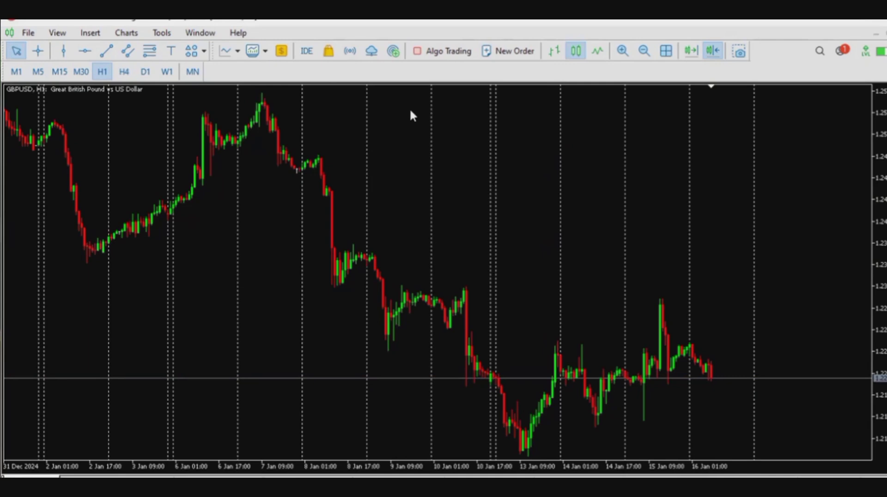
{"action": "left_click", "coordinate": [85, 33]}
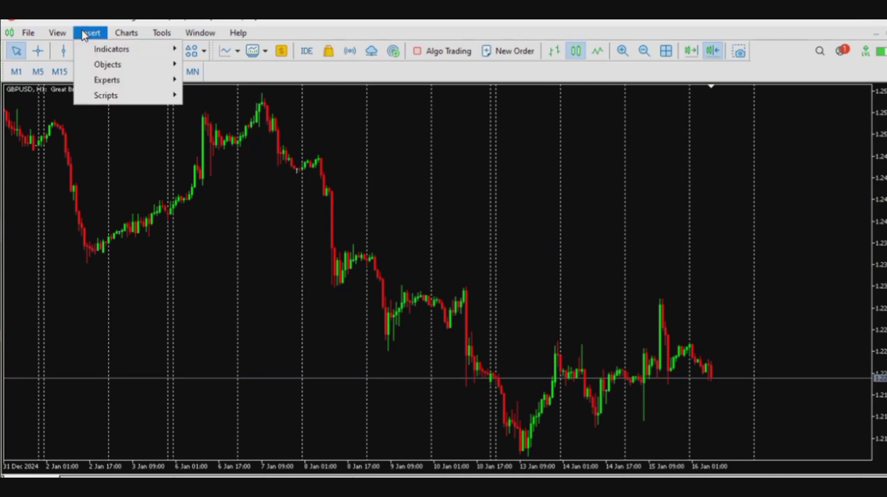
{"action": "mouse_move", "coordinate": [158, 53]}
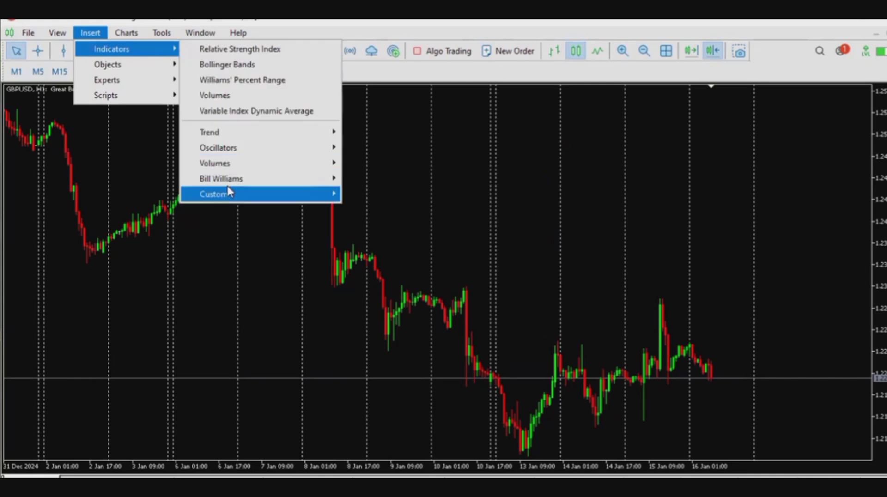
{"action": "mouse_move", "coordinate": [227, 190]}
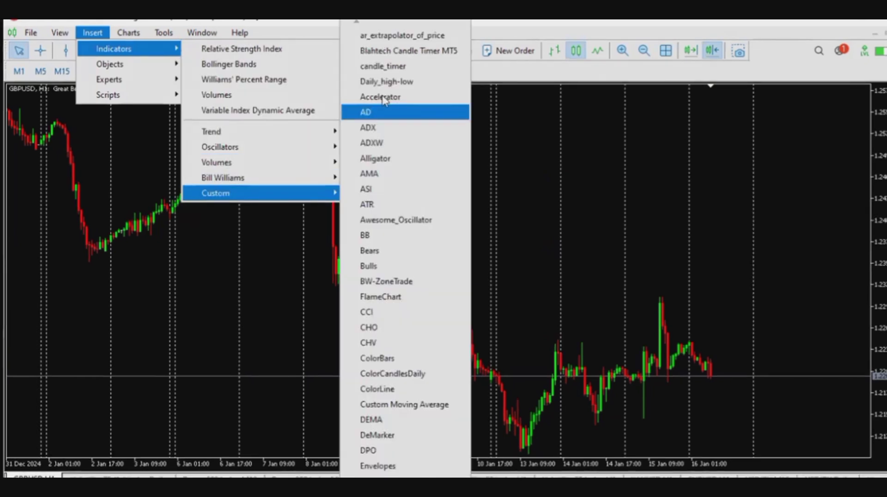
Attach ar_extrapolator_of_price and look through its description, inputs and colour settings.
{"action": "left_click", "coordinate": [388, 37]}
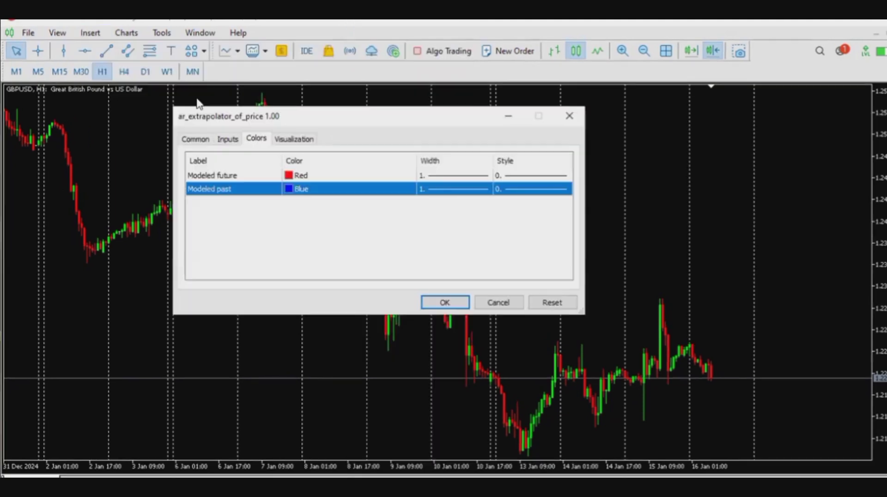
{"action": "left_click", "coordinate": [193, 140]}
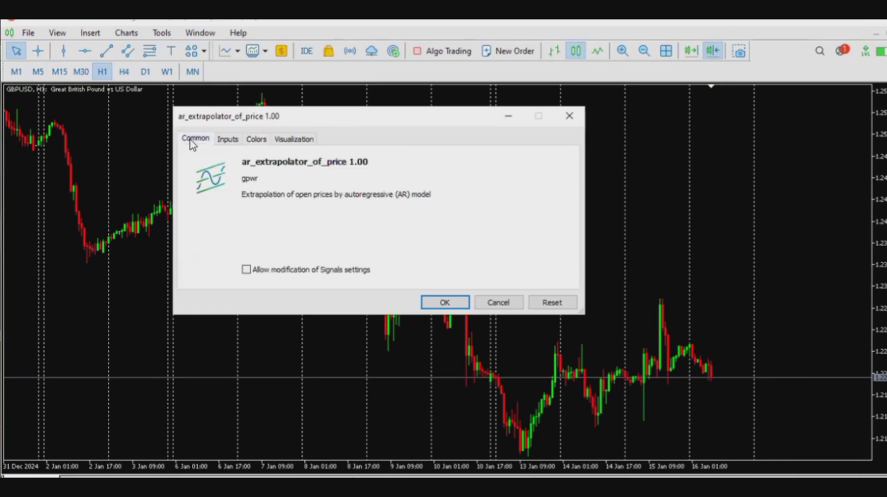
{"action": "left_click", "coordinate": [229, 139]}
{"action": "left_click", "coordinate": [257, 138]}
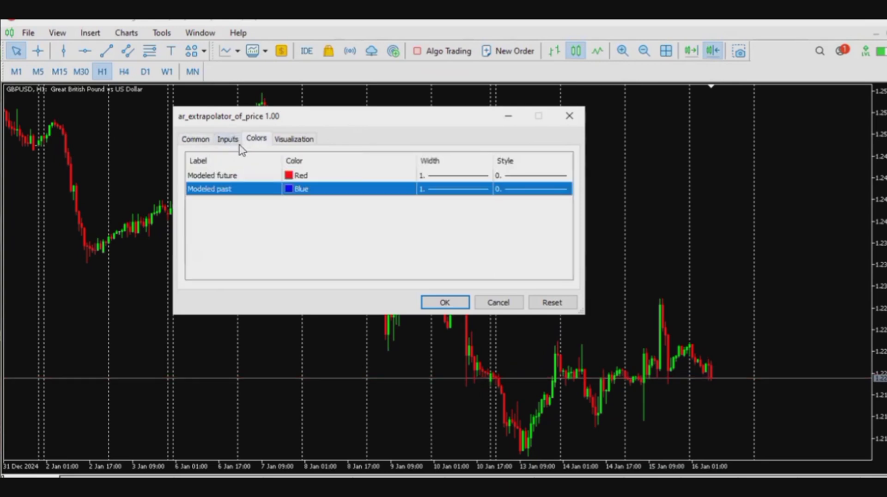
Change Modeled past from Blue to yellow and clear Modeled future's Red.
{"action": "left_click", "coordinate": [323, 191]}
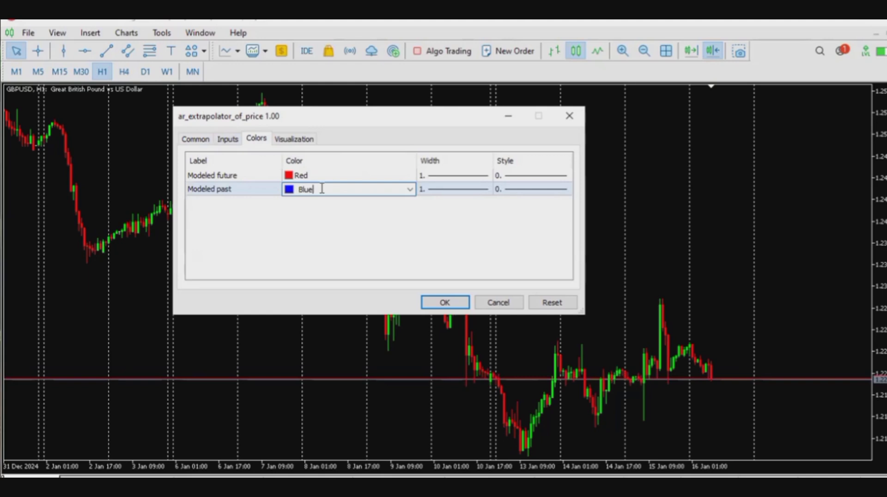
{"action": "key", "text": "BackSpace"}
{"action": "key", "text": "BackSpace"}
{"action": "key", "text": "BackSpace"}
{"action": "key", "text": "BackSpace"}
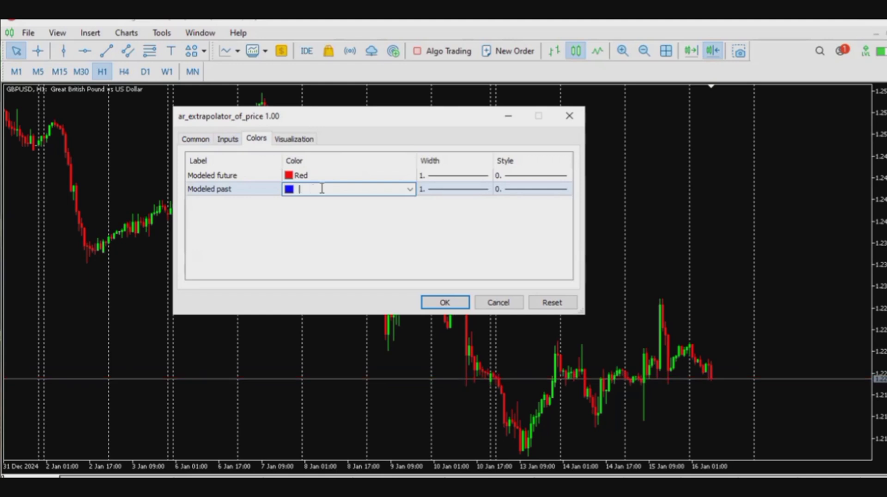
{"action": "type", "text": "yello"}
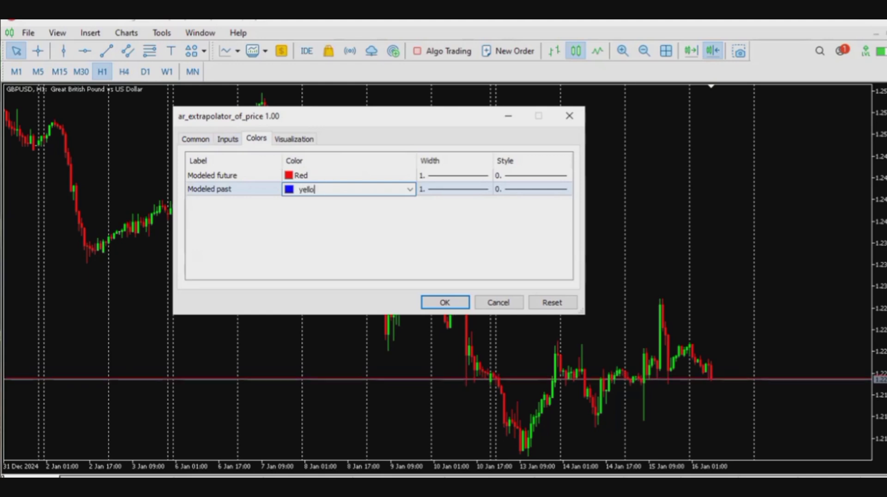
{"action": "type", "text": "w"}
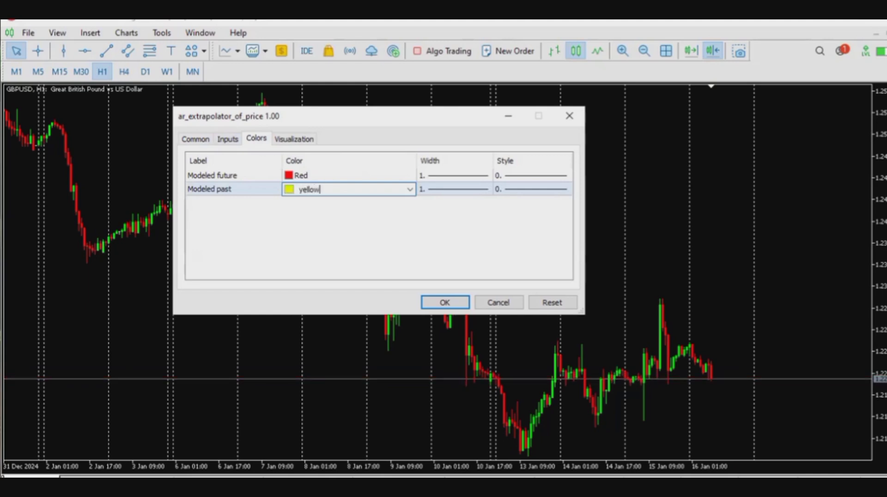
{"action": "left_click", "coordinate": [325, 173]}
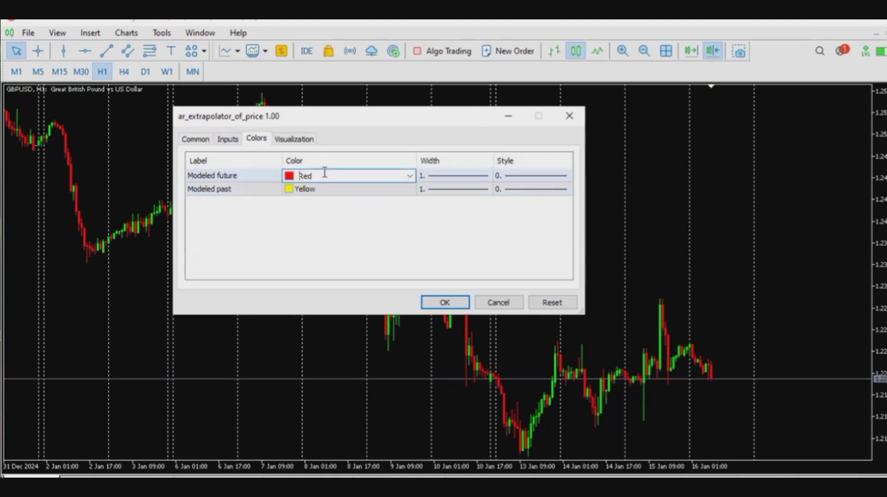
{"action": "key", "text": "Delete"}
{"action": "key", "text": "Delete"}
{"action": "key", "text": "Delete"}
Confirm the settings and inspect the yellow past line and green forecast on GBPUSD H1.
{"action": "left_click", "coordinate": [441, 301]}
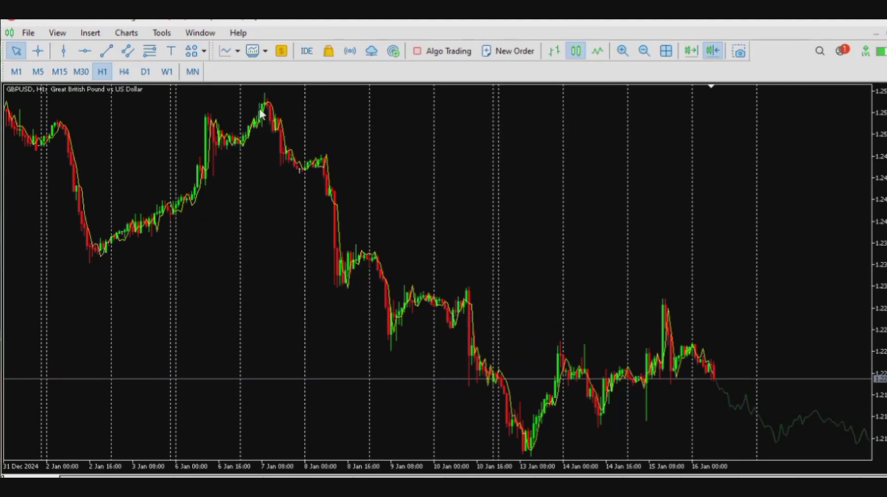
{"action": "mouse_move", "coordinate": [377, 261]}
{"action": "mouse_move", "coordinate": [398, 311]}
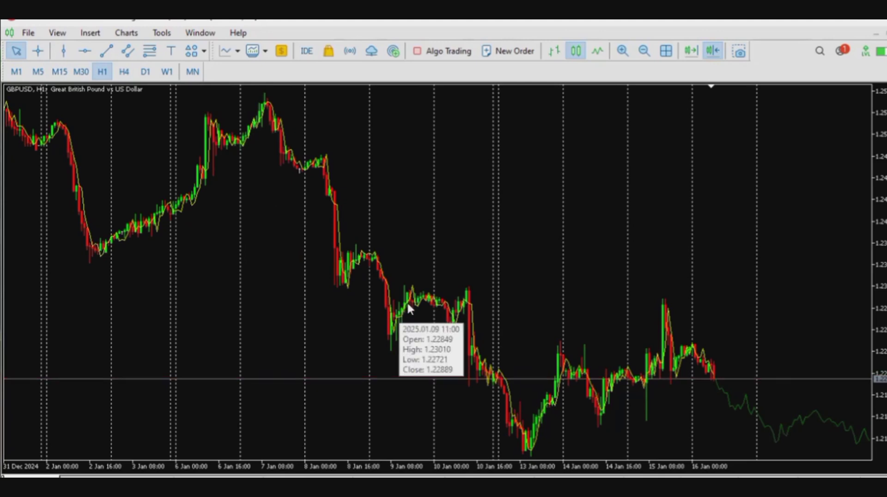
Delete ar_extrapolator_of_price from the chart's Indicator List and close the list.
{"action": "right_click", "coordinate": [387, 290]}
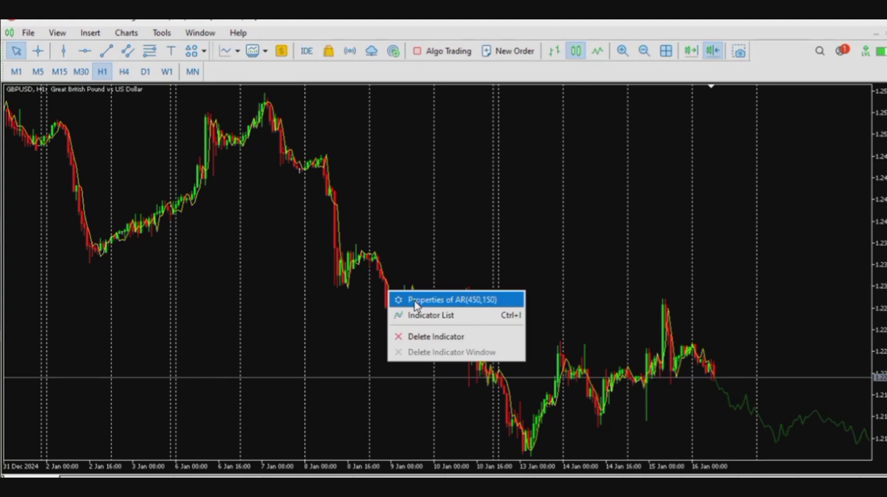
{"action": "left_click", "coordinate": [439, 318]}
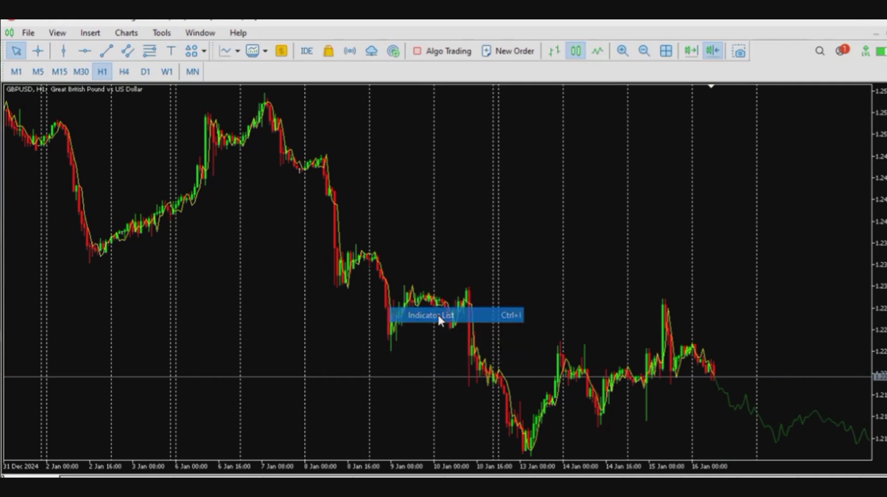
{"action": "left_click", "coordinate": [425, 192]}
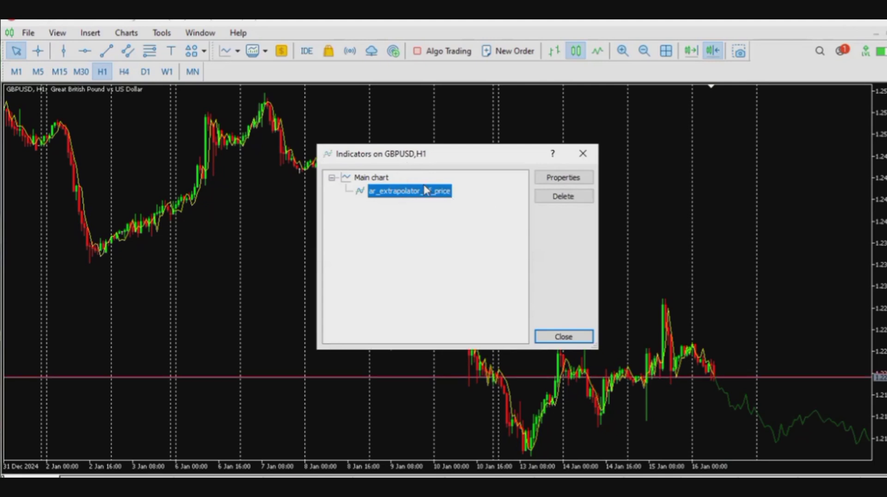
{"action": "left_click", "coordinate": [566, 199]}
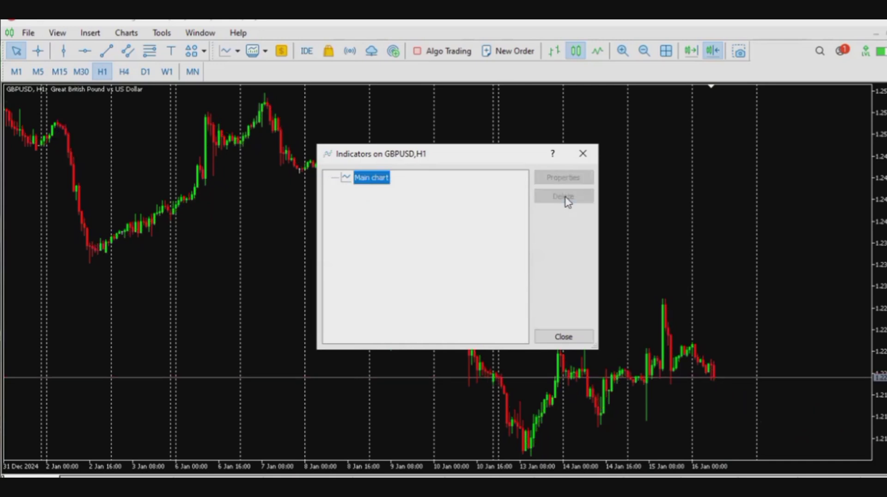
{"action": "left_click", "coordinate": [563, 337]}
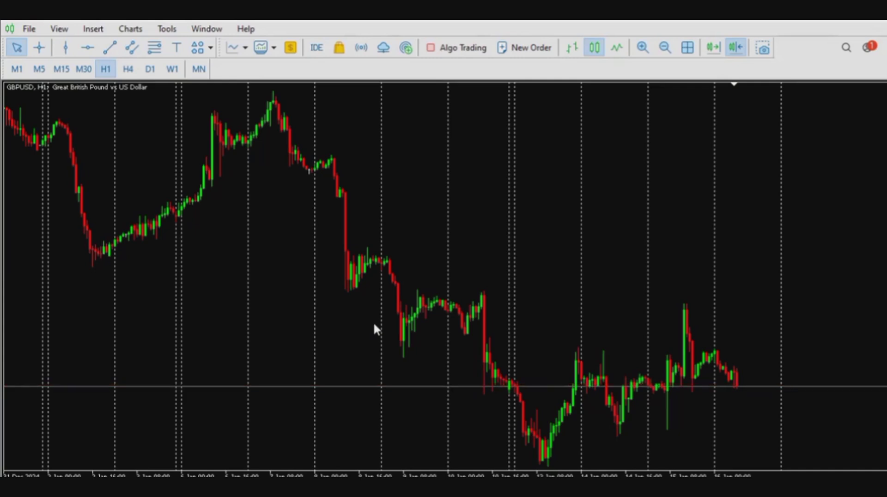
Reopen the terminal's data folder and browse to MQL5\Indicators, now 13 items.
{"action": "left_click", "coordinate": [29, 30]}
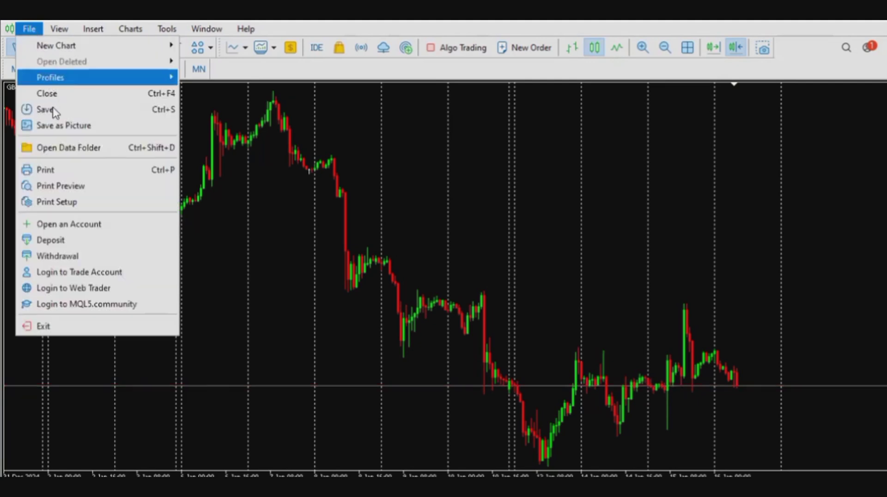
{"action": "left_click", "coordinate": [67, 148]}
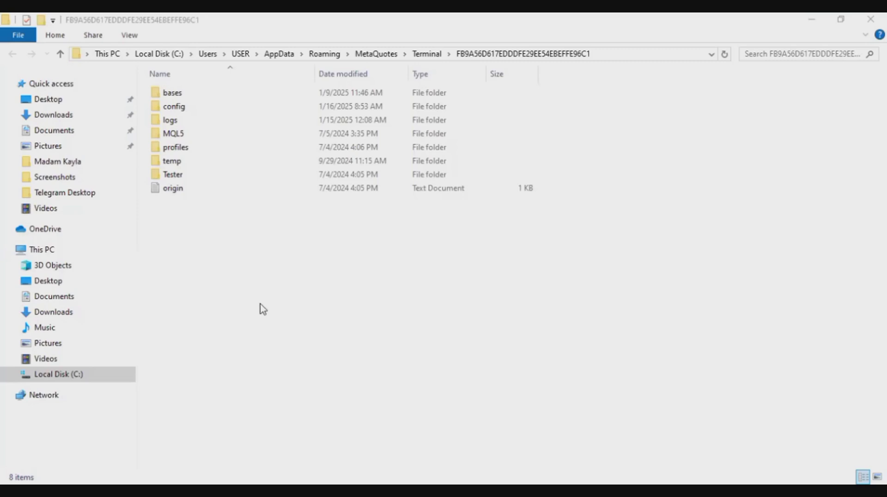
{"action": "left_click", "coordinate": [189, 137]}
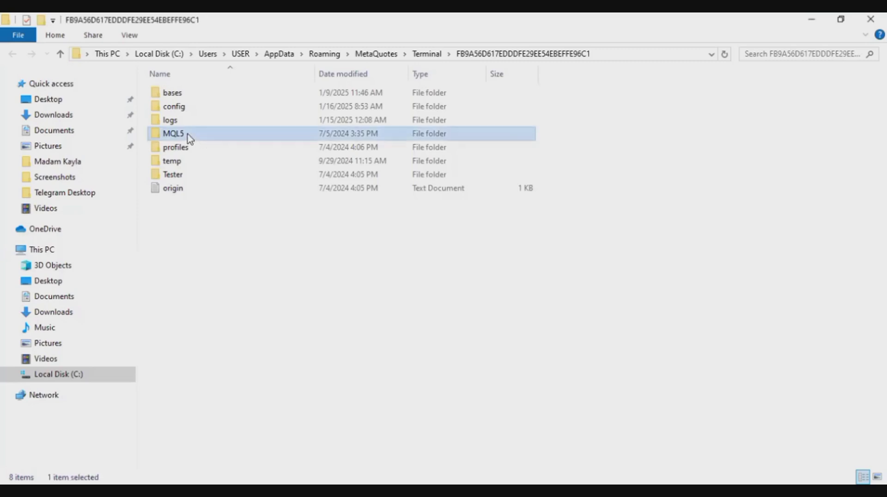
{"action": "double_click", "coordinate": [189, 138]}
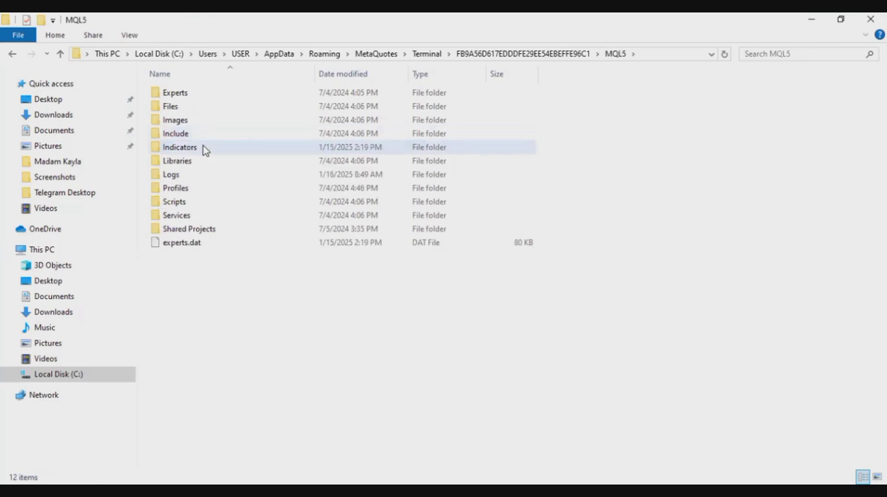
{"action": "double_click", "coordinate": [206, 148]}
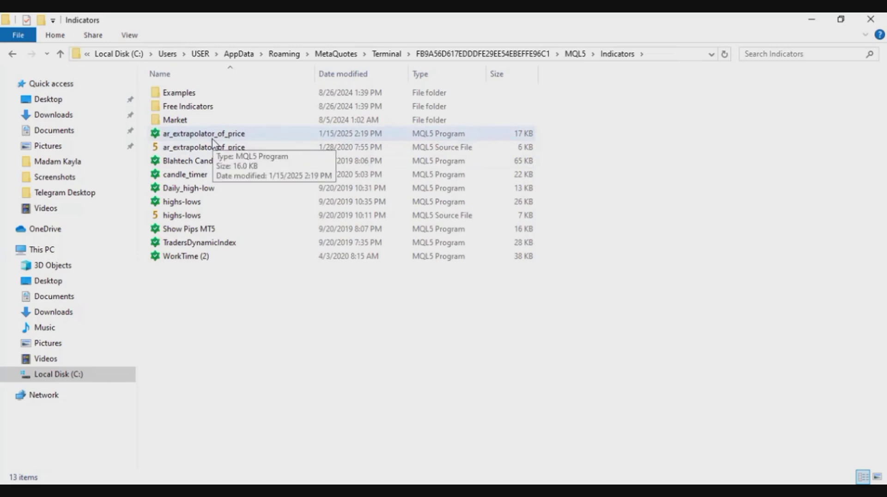
Select the compiled ar_extrapolator_of_price file in the Indicators folder.
{"action": "left_click", "coordinate": [213, 137]}
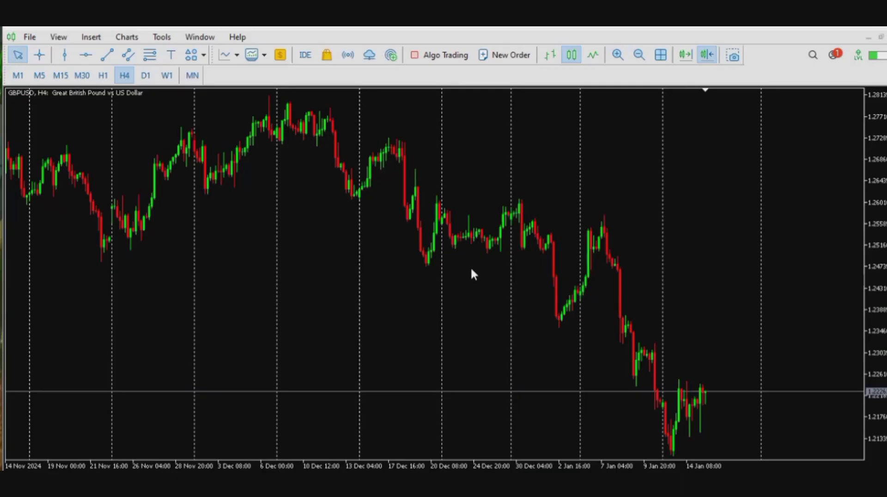